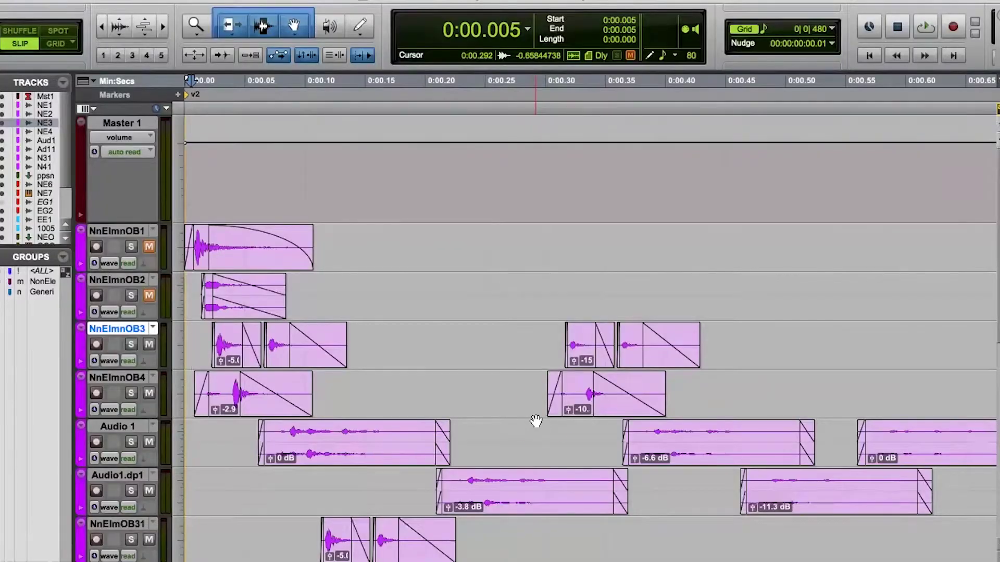
Place the insertion point at 0:00.006 at the start of the NnElmnOB2 track
left_click(459, 333)
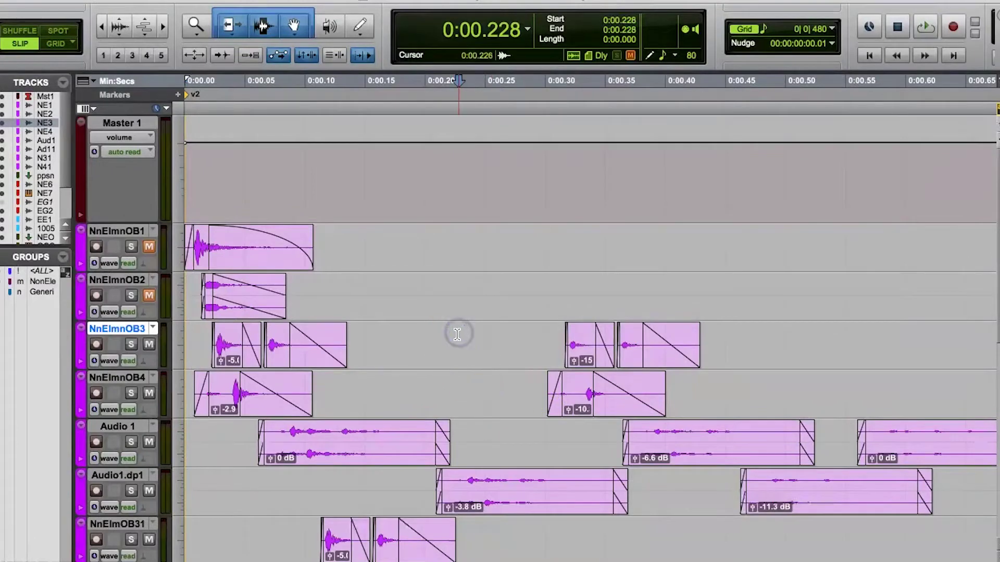
left_click(192, 297)
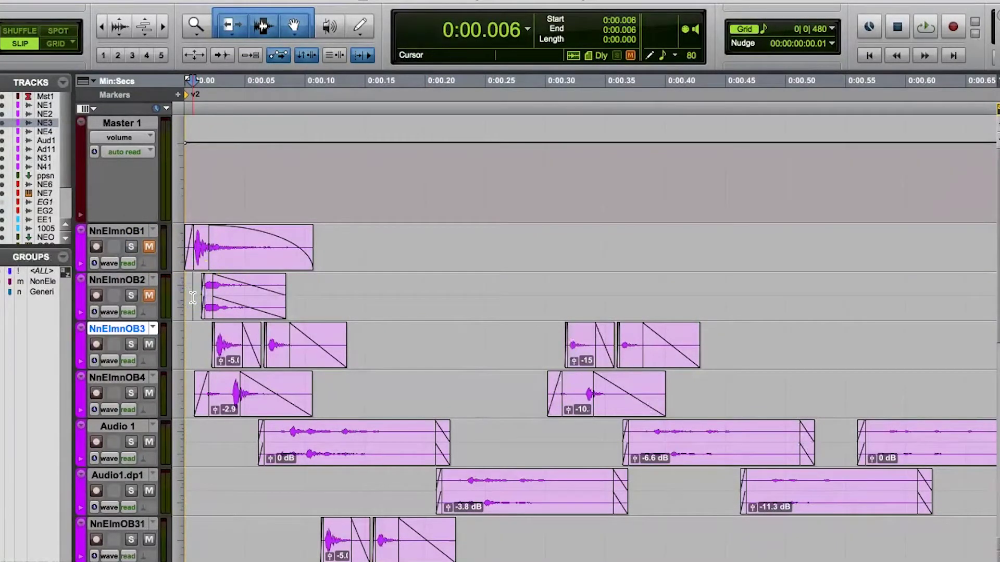
left_click(196, 293)
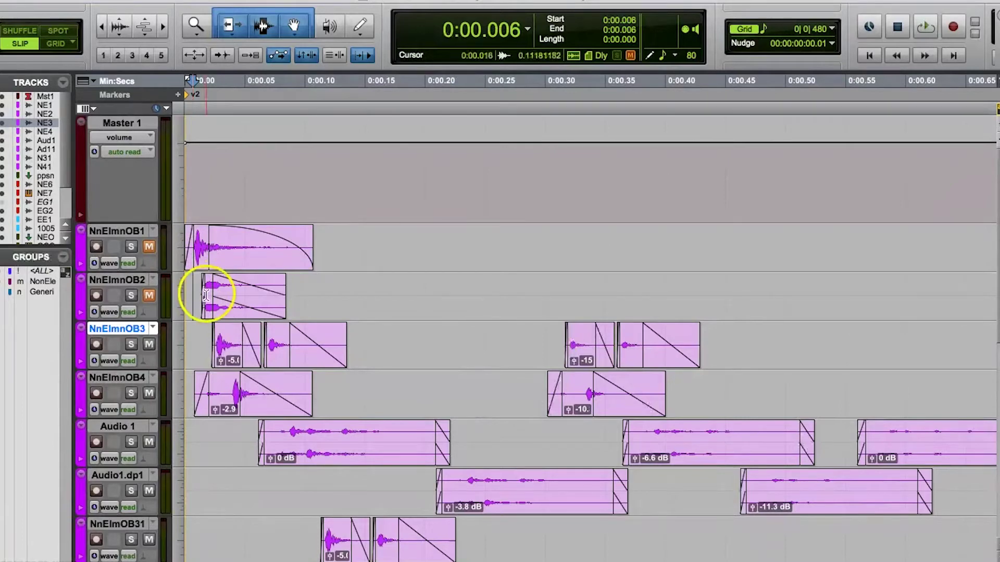
Enable Tab to Transients and place the insertion point at the Audio 1 clip start
left_click(219, 64)
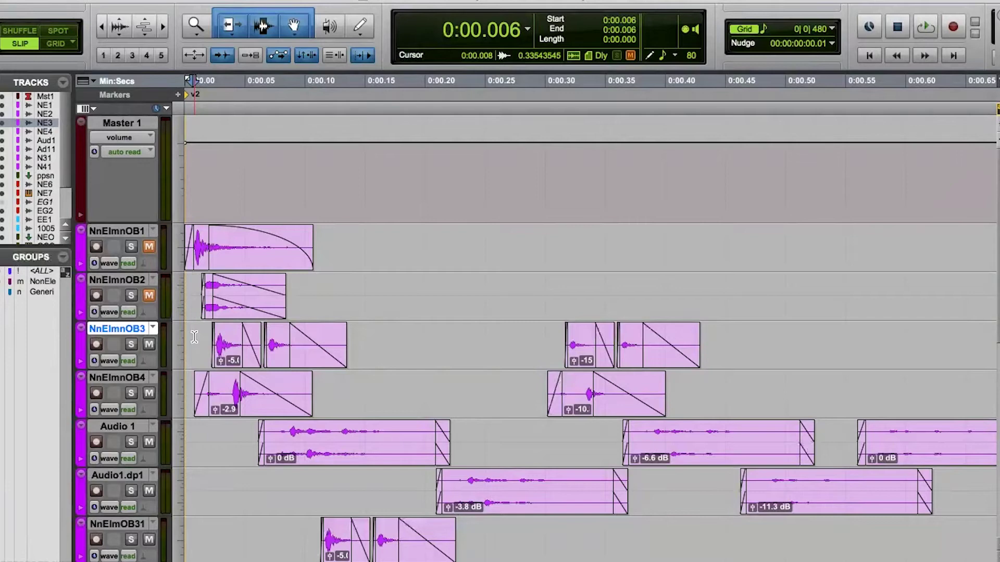
left_click(239, 436)
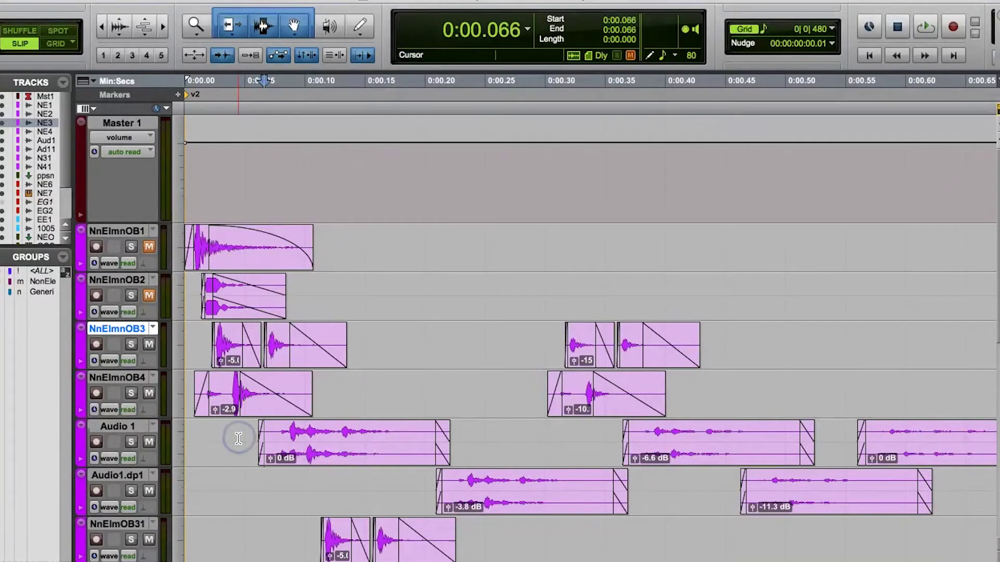
Drag the Audio 1 track taller and set the insertion point just before its clip
left_click_drag(263, 438, 268, 485)
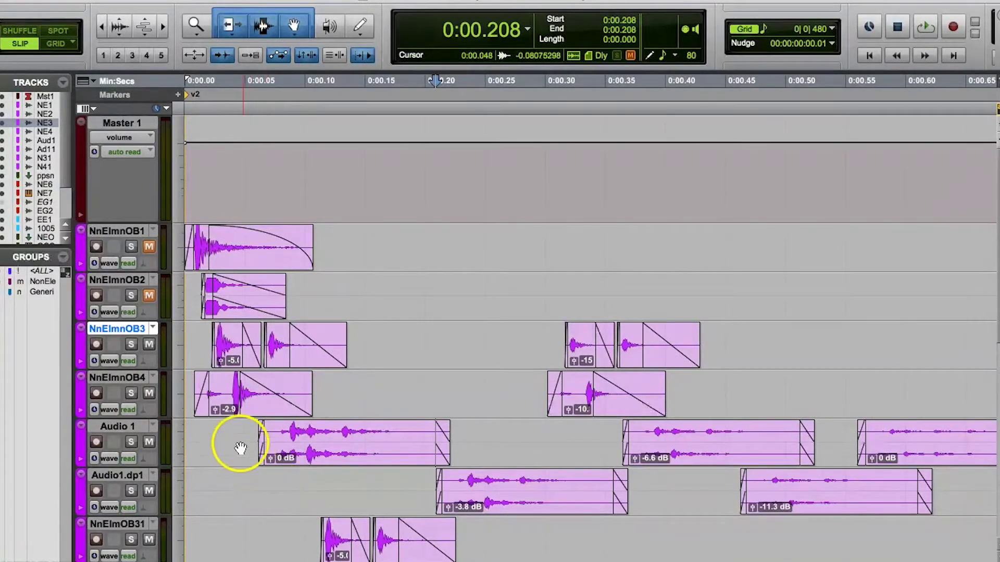
left_click(236, 430)
left_click(217, 433)
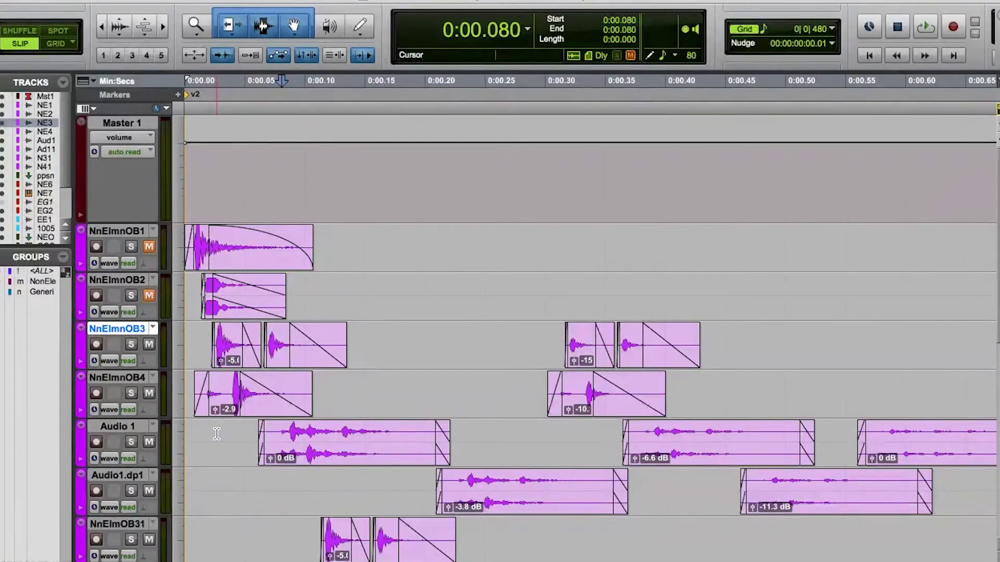
left_click(279, 437)
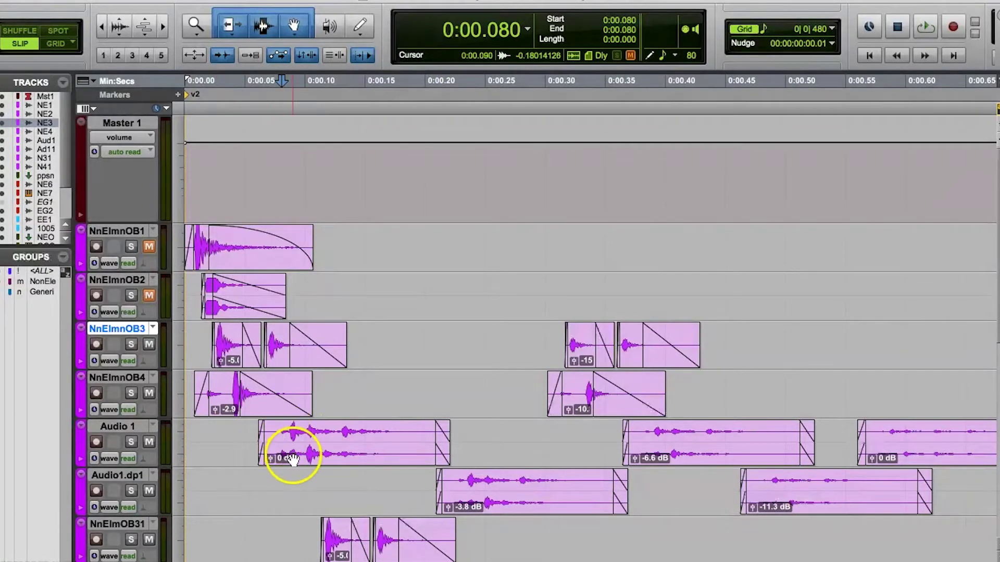
left_click_drag(131, 467, 131, 503)
left_click(206, 434)
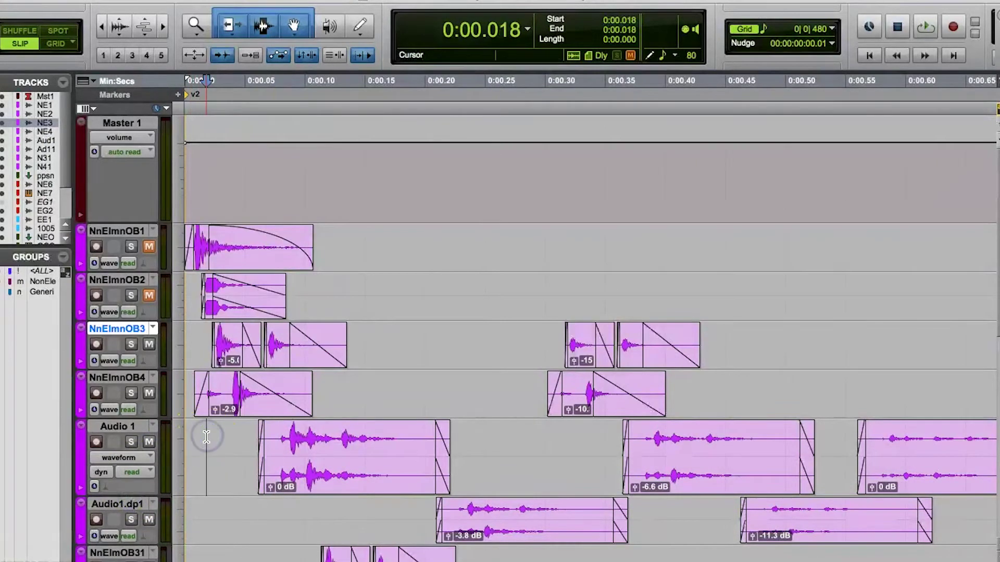
Zoom in and Tab the insertion point forward through the Audio 1 clip's transients
key("super+bracketright")
key("Return")
key("Tab")
key("Tab")
key("Tab")
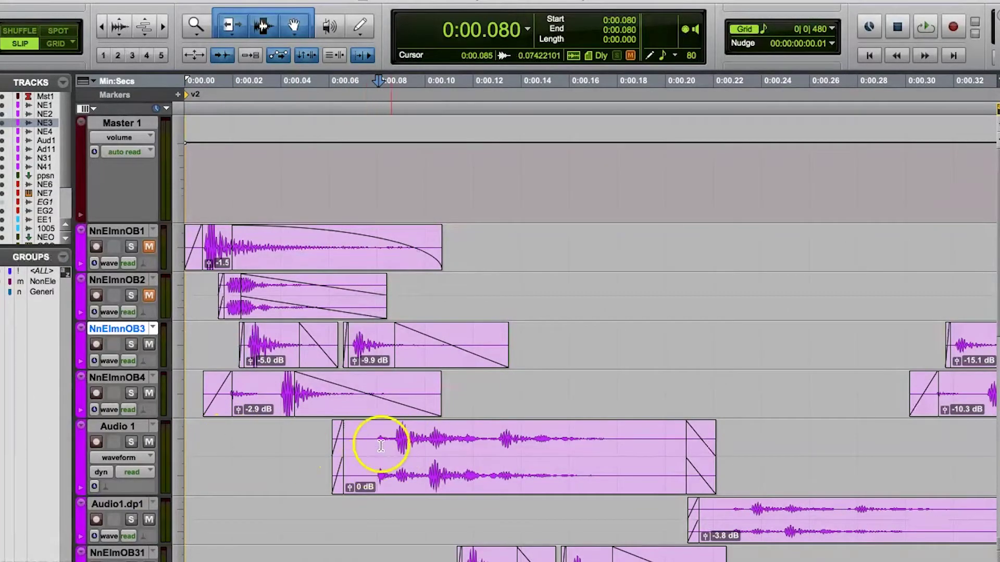
From past the clip's end, step the insertion point back through transients with Option+Tab
left_click(765, 443)
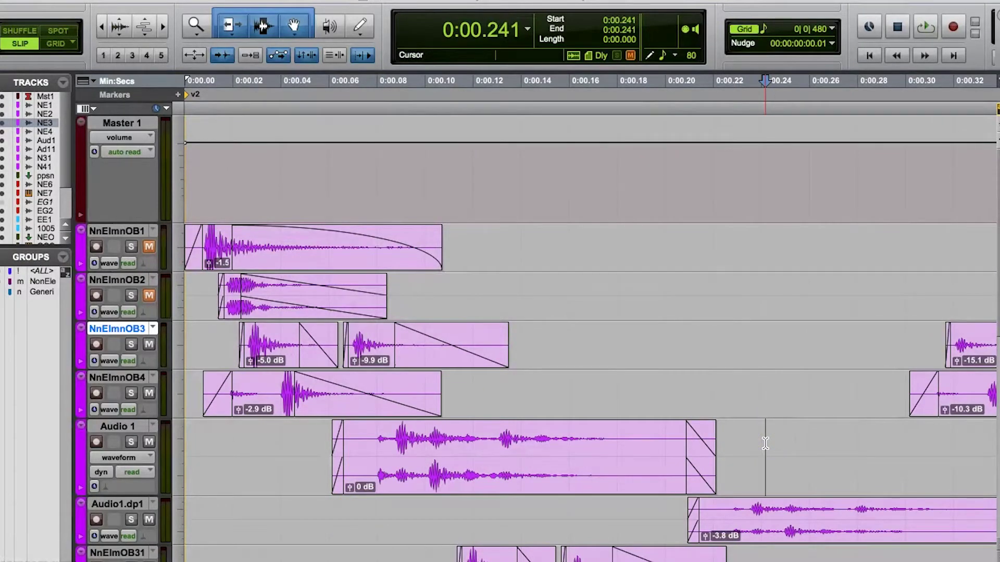
key("alt+Tab")
key("alt+Tab")
key("alt+Tab")
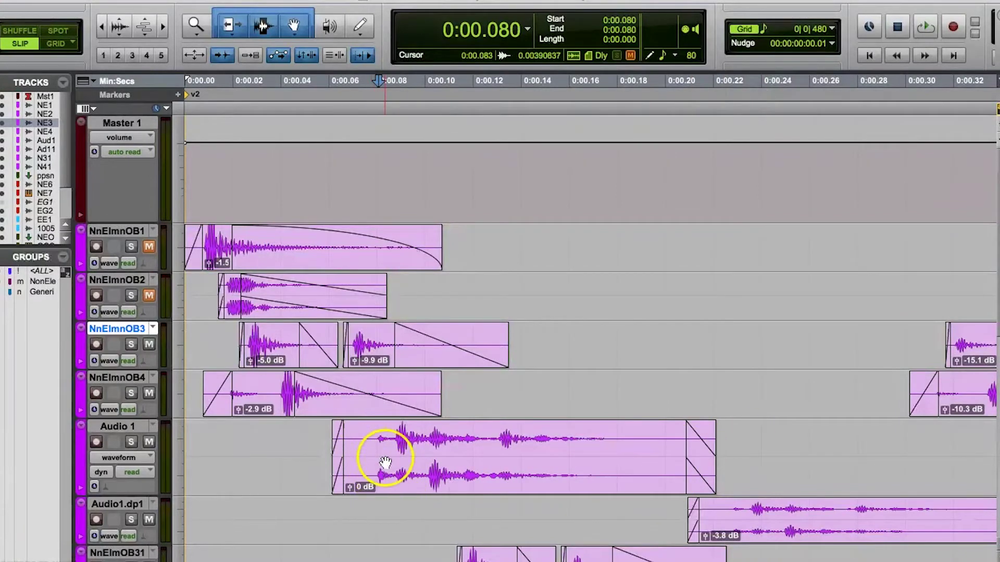
left_click(794, 432)
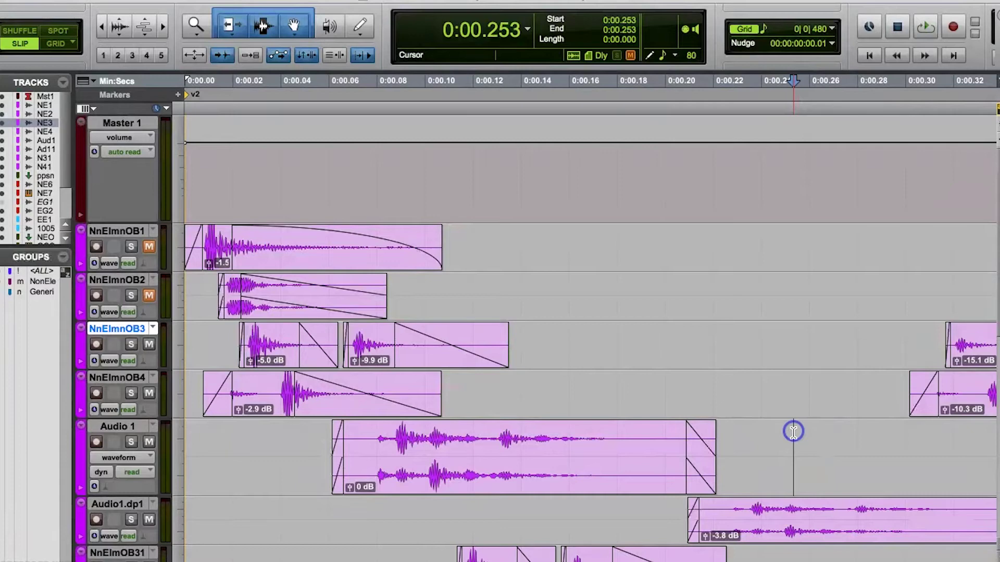
Try Shift+Tab selections forward and backward across the Audio 1 transients
left_click(233, 439)
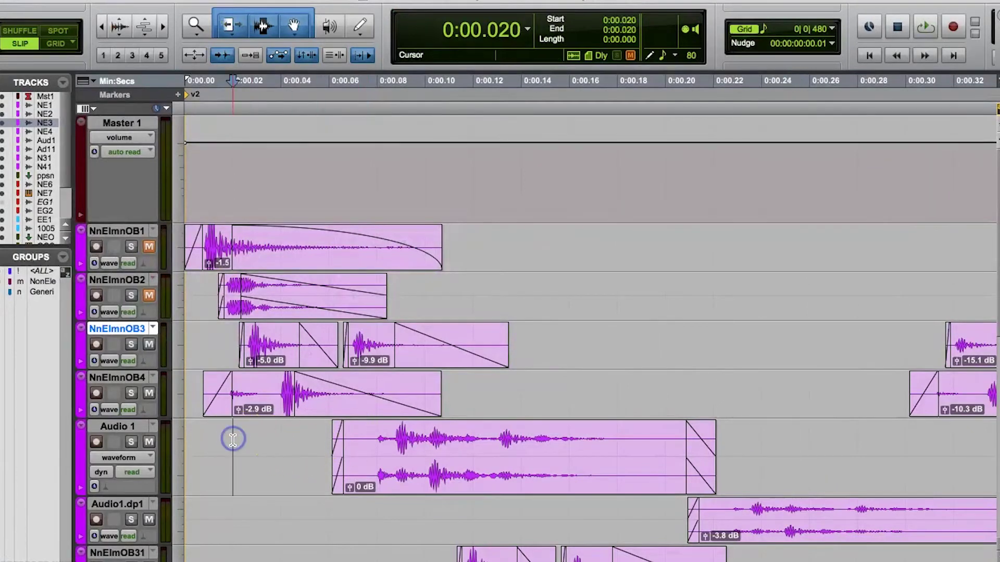
key("shift+Tab")
key("shift+Tab")
key("shift+Tab")
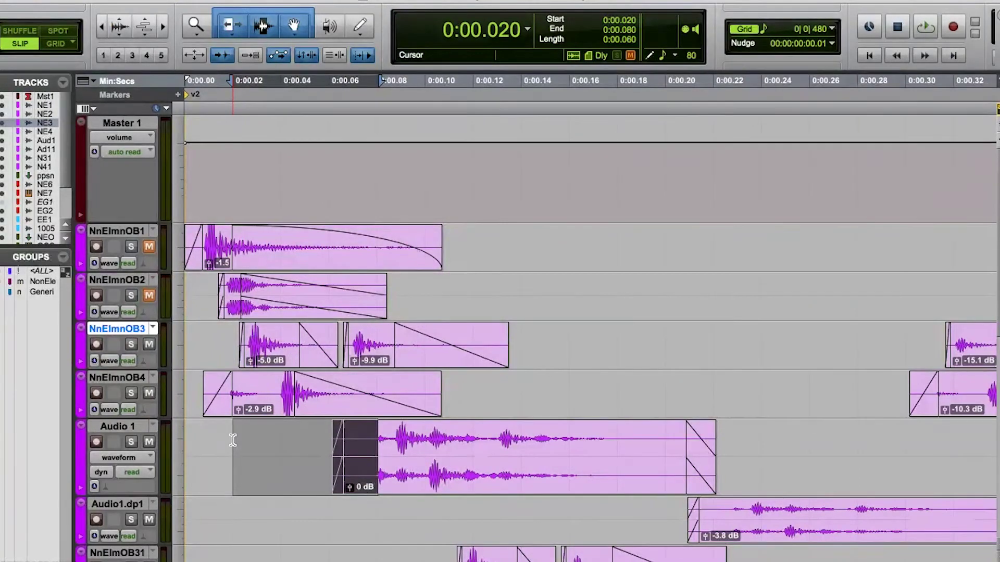
left_click(794, 445)
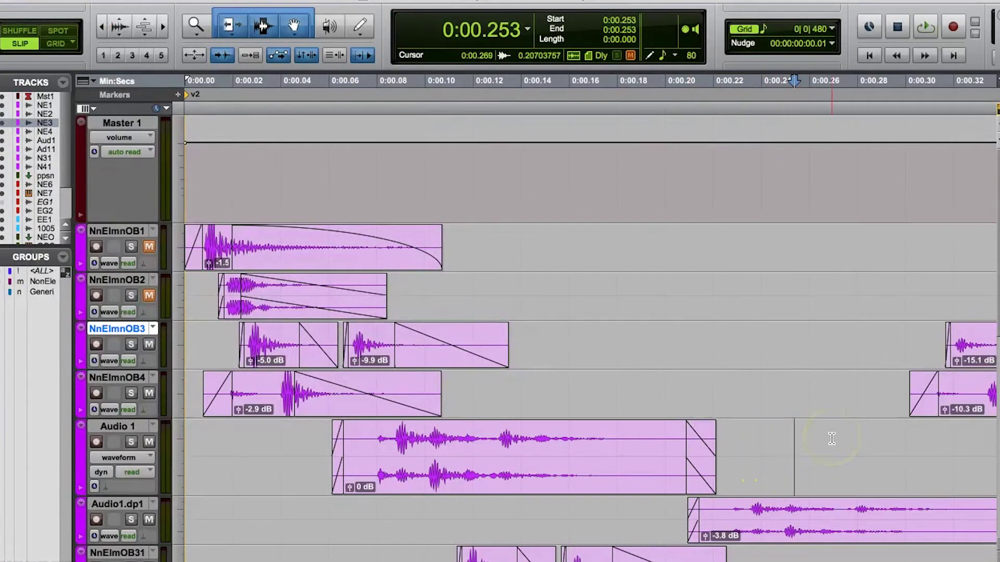
key("alt+shift+Tab")
key("alt+shift+Tab")
key("alt+shift+Tab")
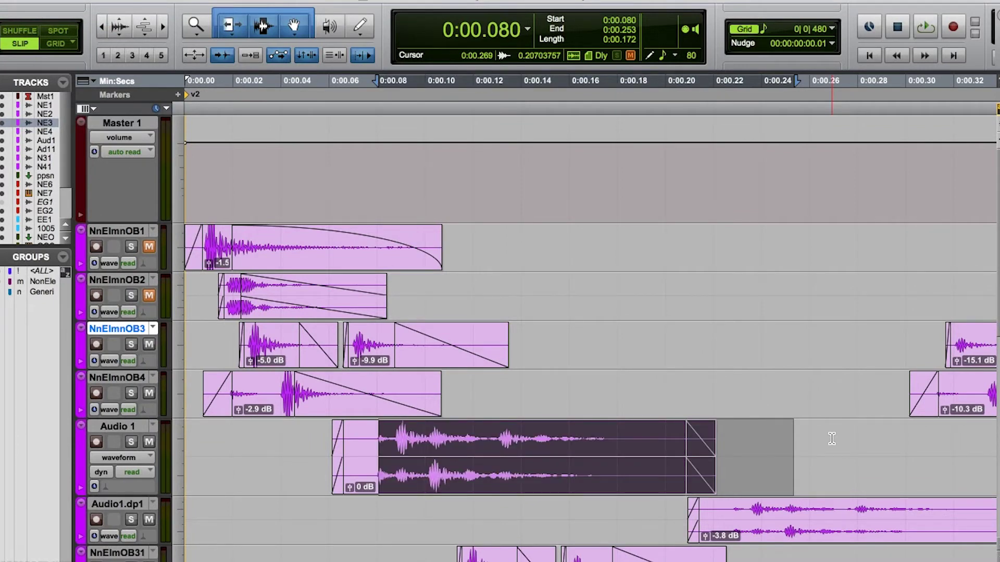
Restart at 0:00.252 and extend the selection back to the first transient at 0:00.080
scroll(832, 439, "down", 3)
scroll(831, 436, "up", 1)
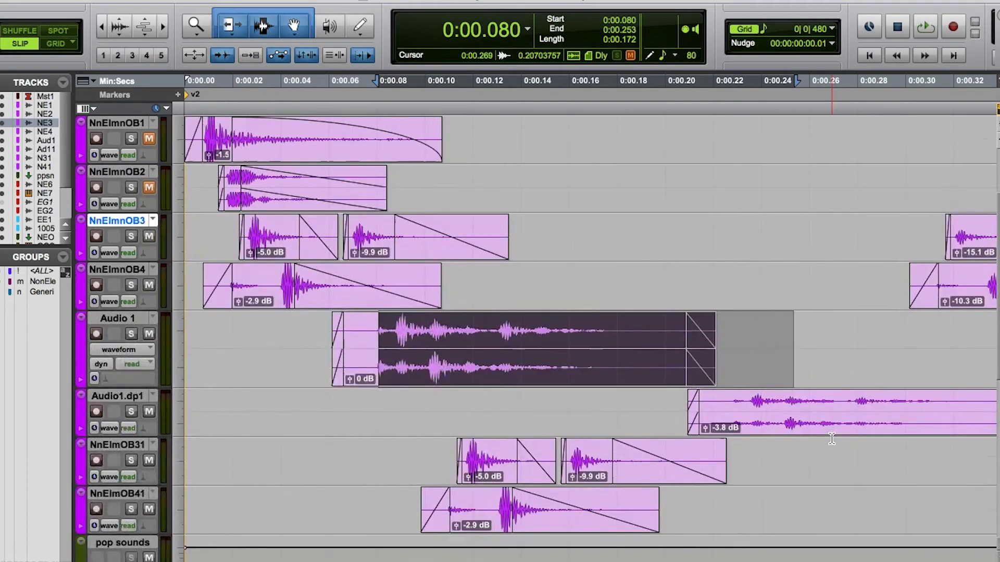
left_click(808, 330)
left_click(791, 330)
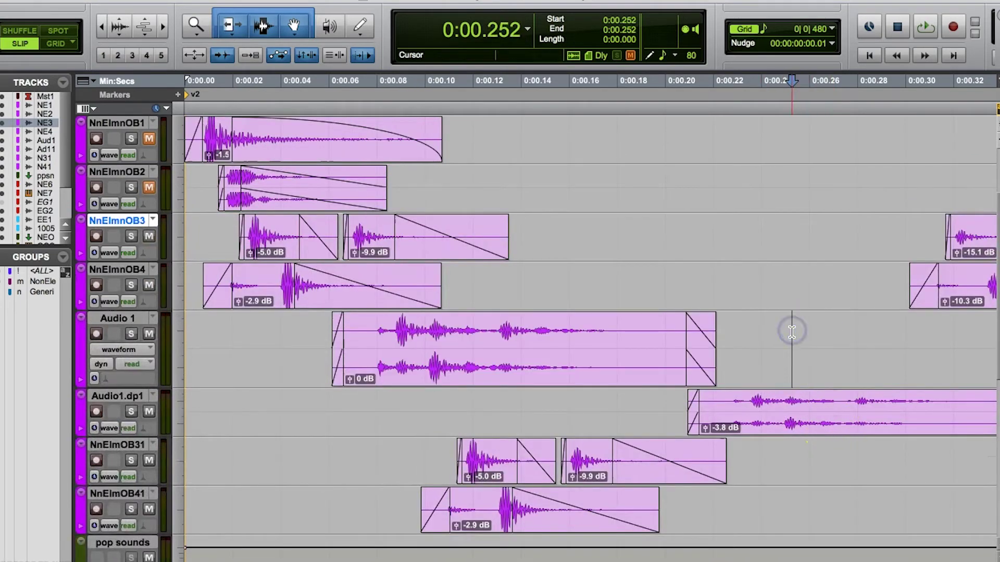
key("shift+alt+Tab")
key("shift+alt+Tab")
key("shift+alt+Tab")
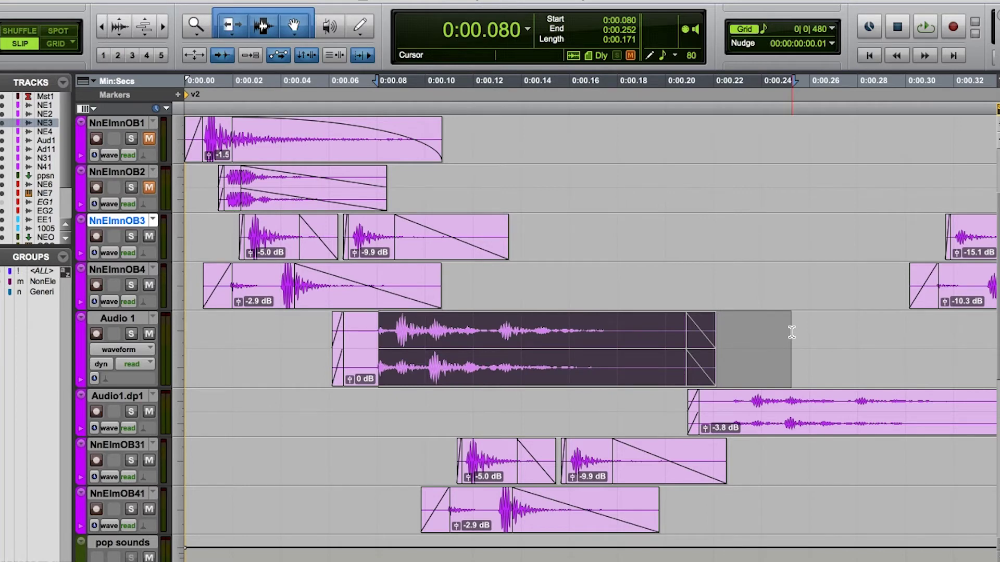
Disable Tab to Transients and place the insertion point at 0:00.047 on Audio 1
left_click(220, 57)
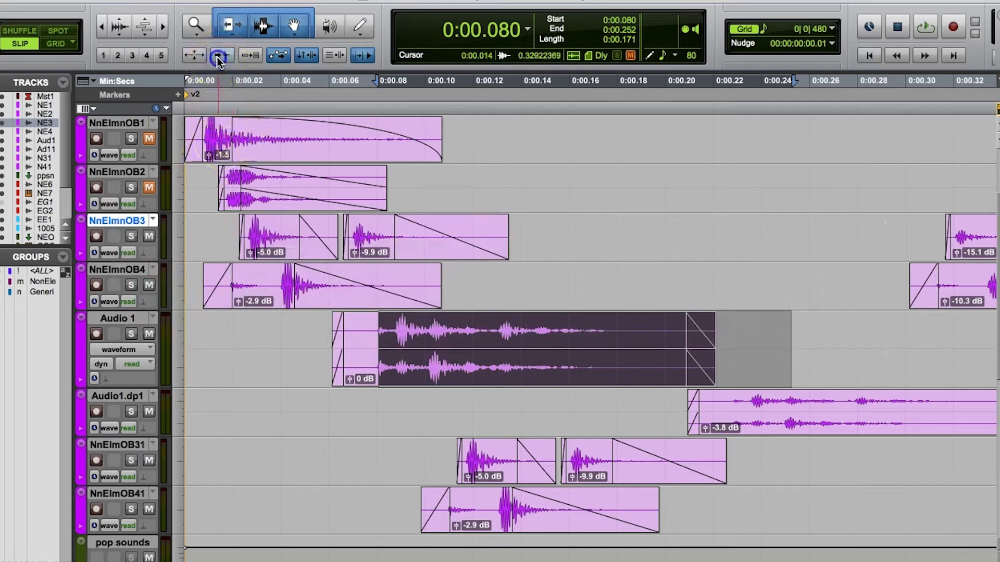
left_click(219, 57)
left_click(298, 339)
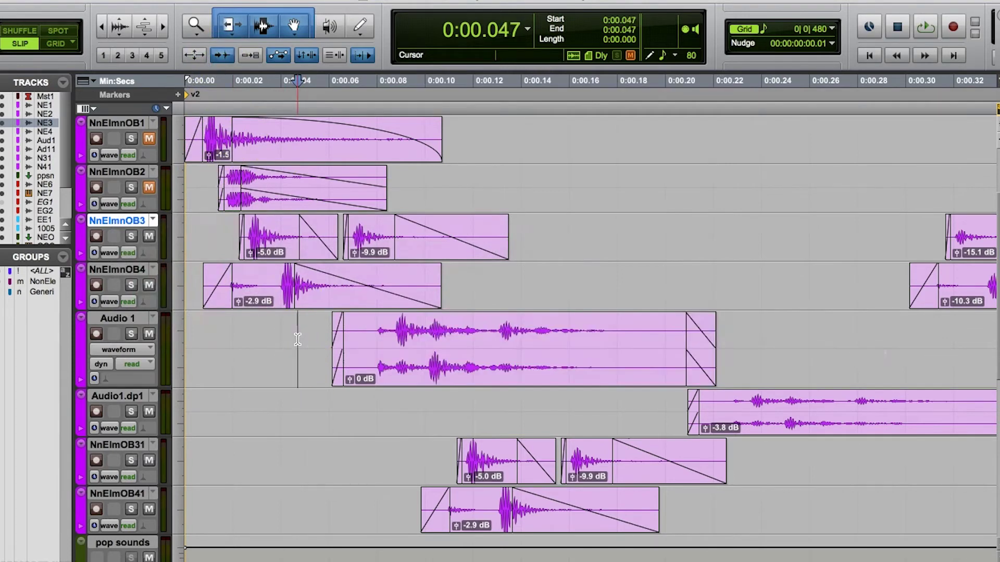